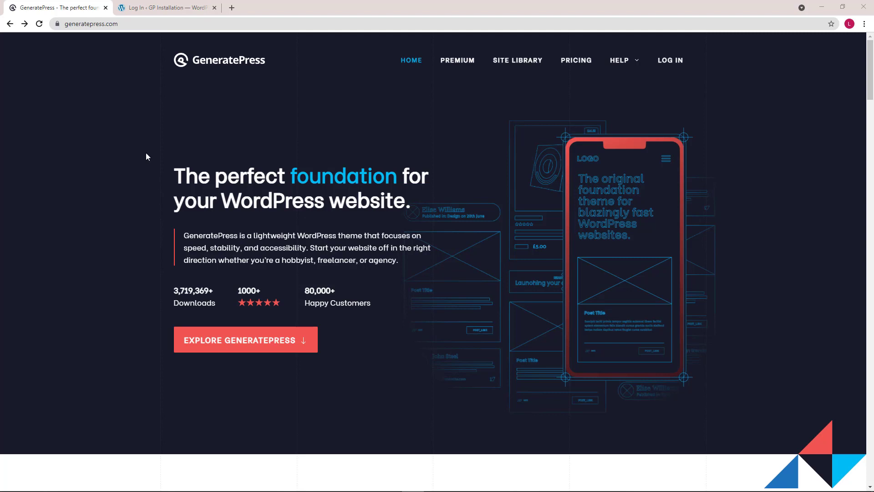
Step: Sign in to the GP Installation WordPress login page with the username and password
left_click(167, 8)
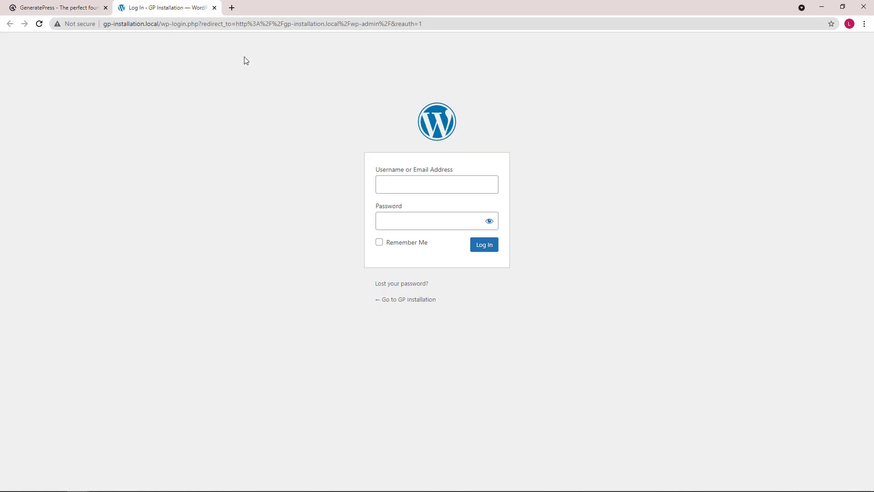
left_click(417, 188)
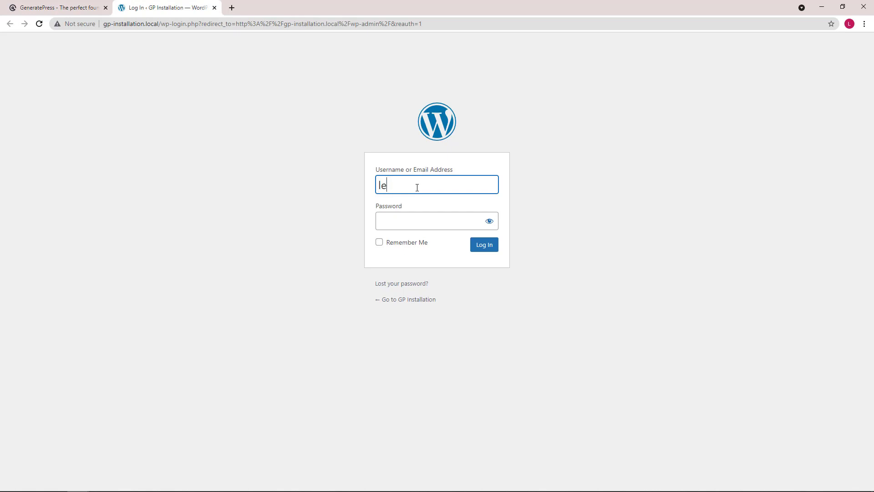
key("Tab")
key("Return")
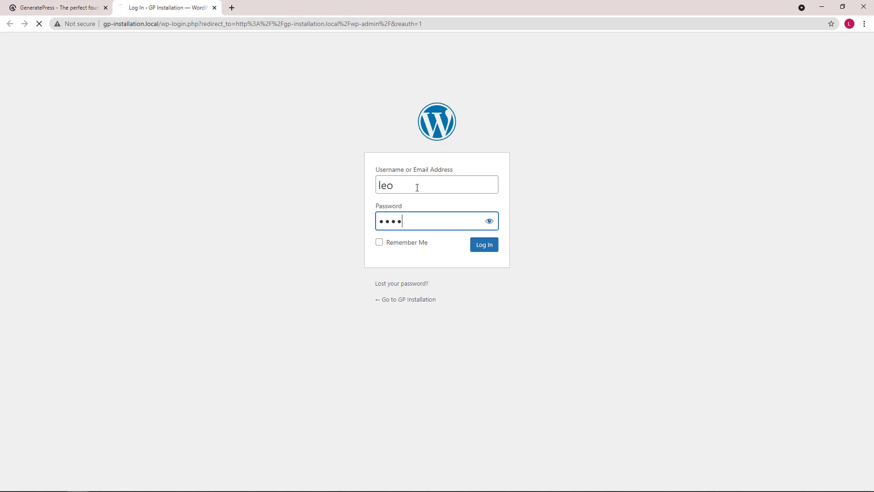
mouse_move(33, 181)
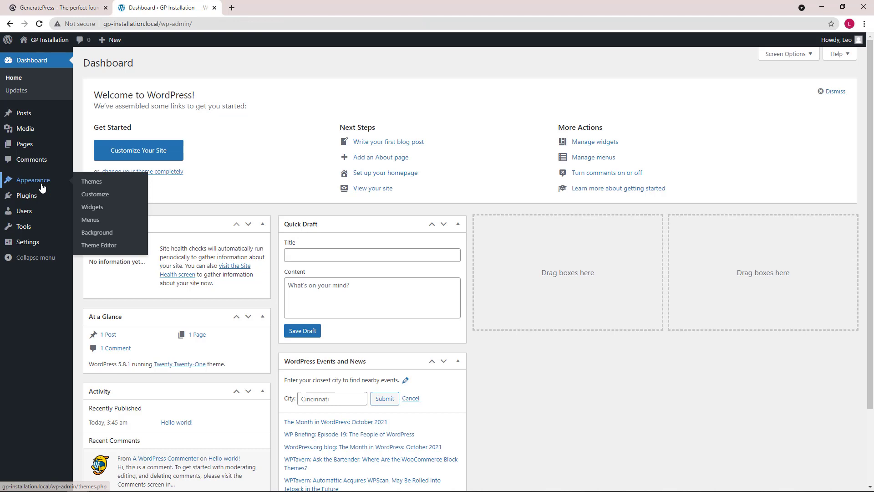
Step: Search the theme directory for 'generatepress', then install and activate the GeneratePress theme
left_click(91, 182)
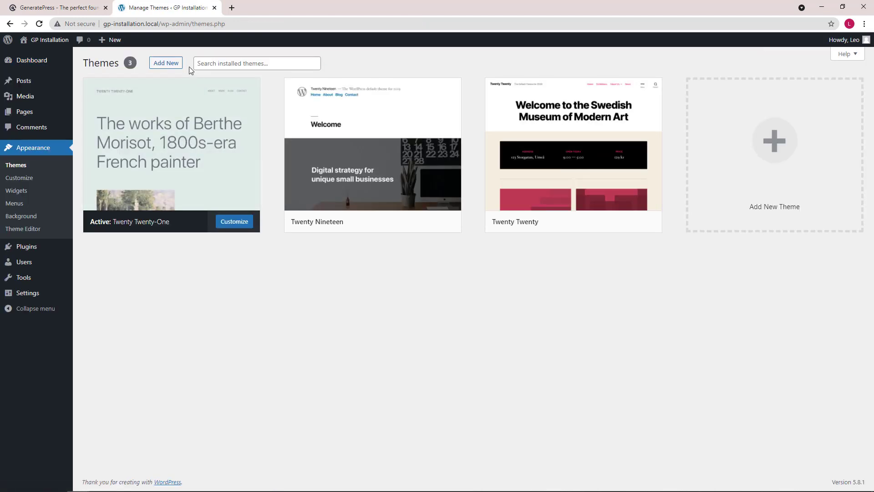
left_click(174, 68)
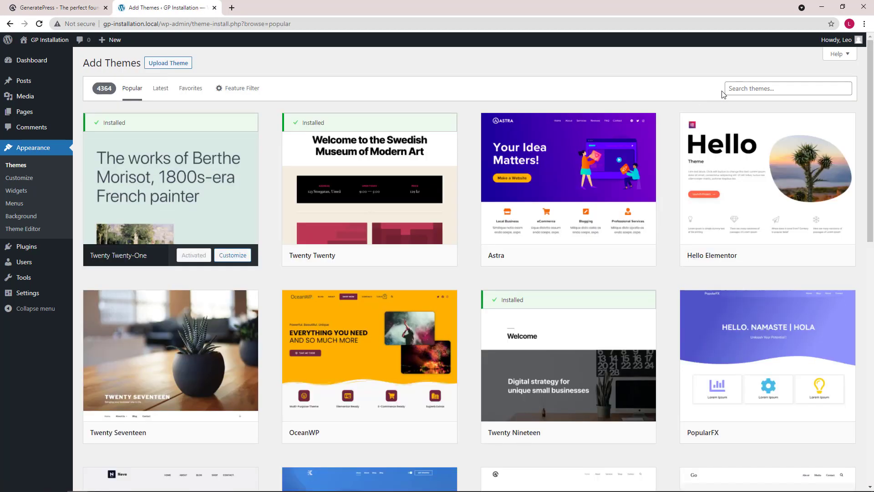
left_click(733, 89)
type("generatepre")
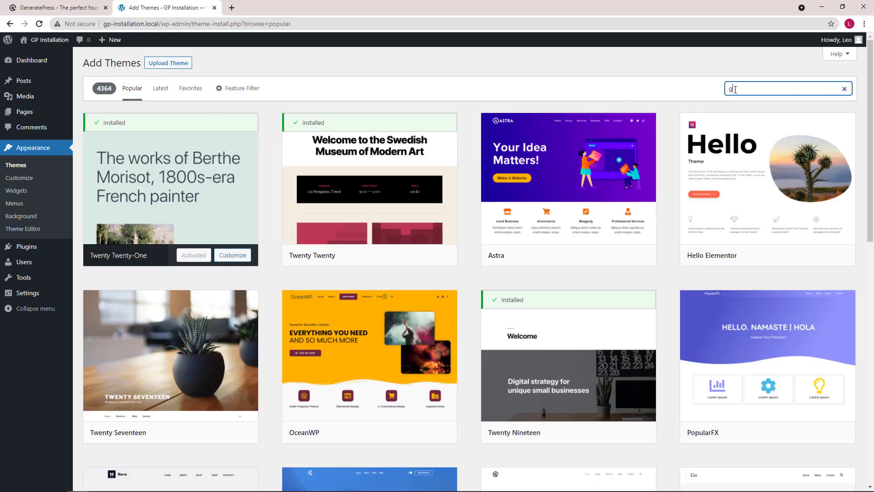
type("ss")
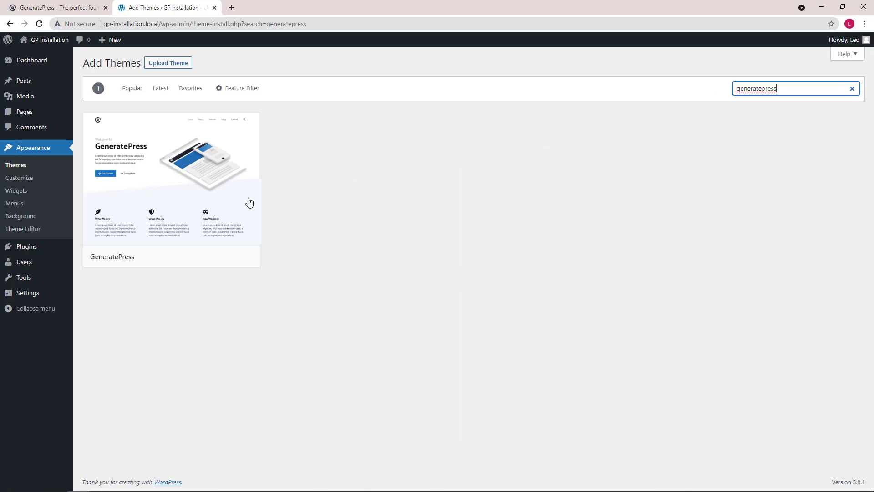
left_click(205, 257)
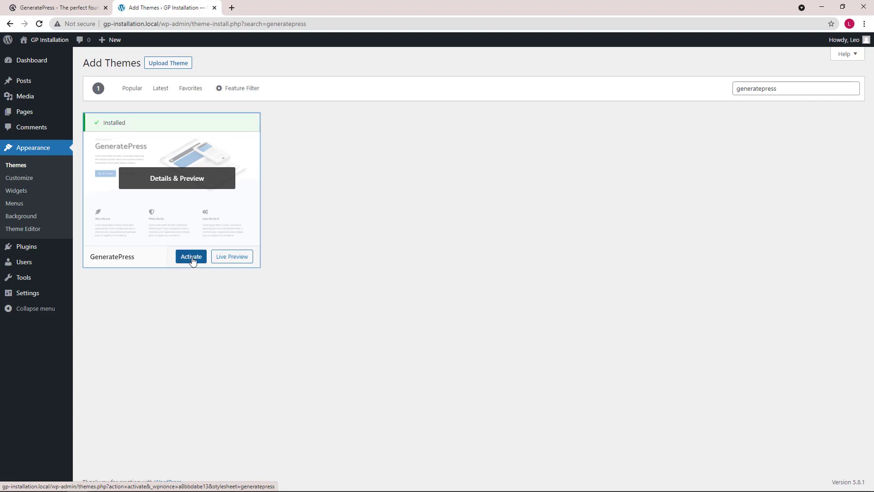
left_click(192, 257)
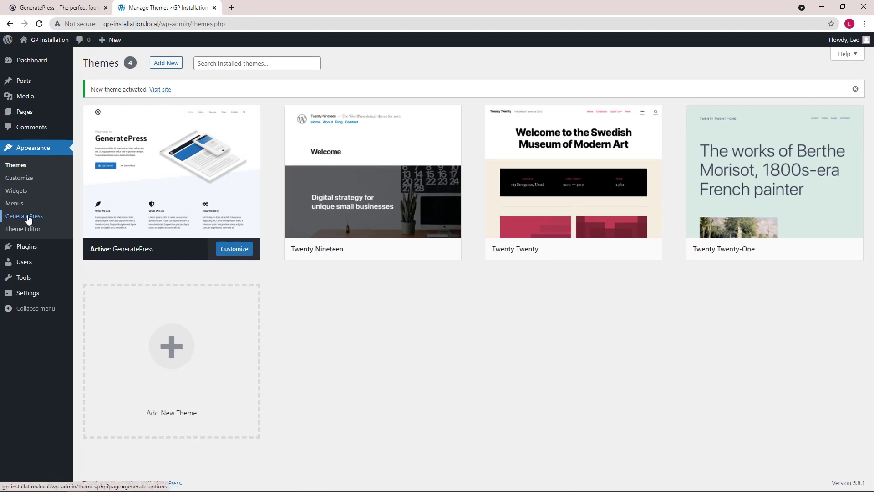
Step: Open the GeneratePress dashboard and view the Customizer's Color Options before closing it
left_click(29, 217)
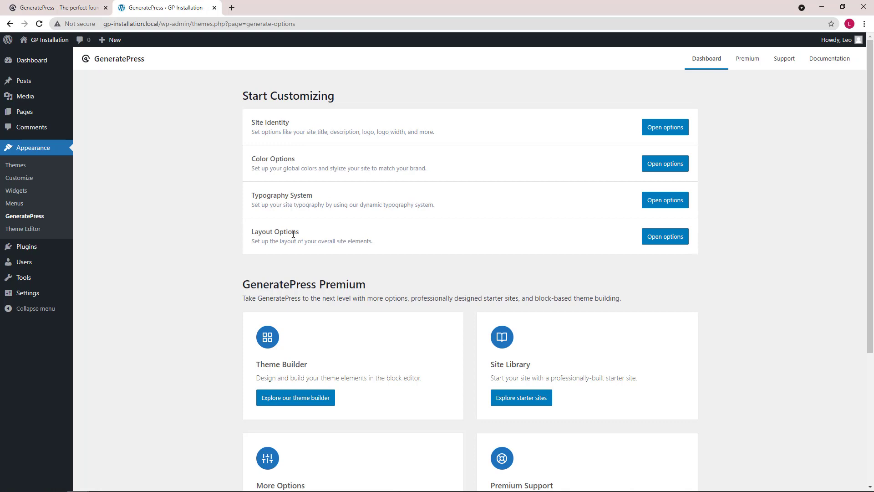
left_click(665, 164)
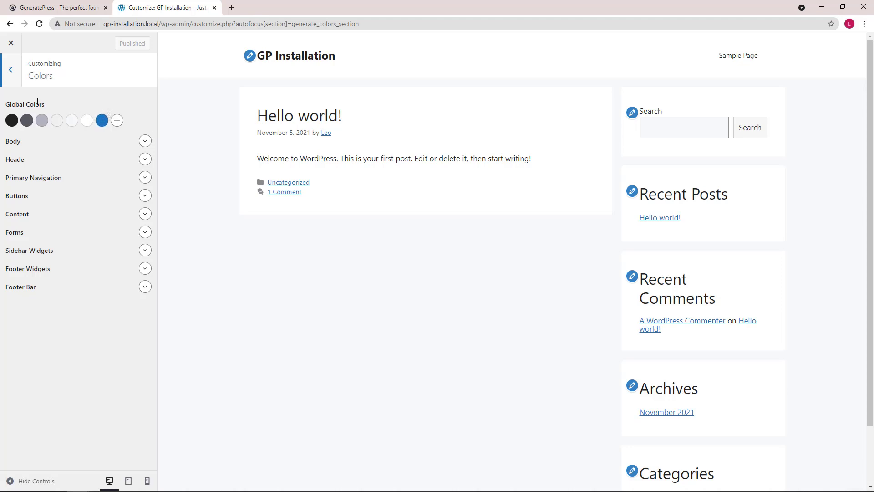
left_click(14, 73)
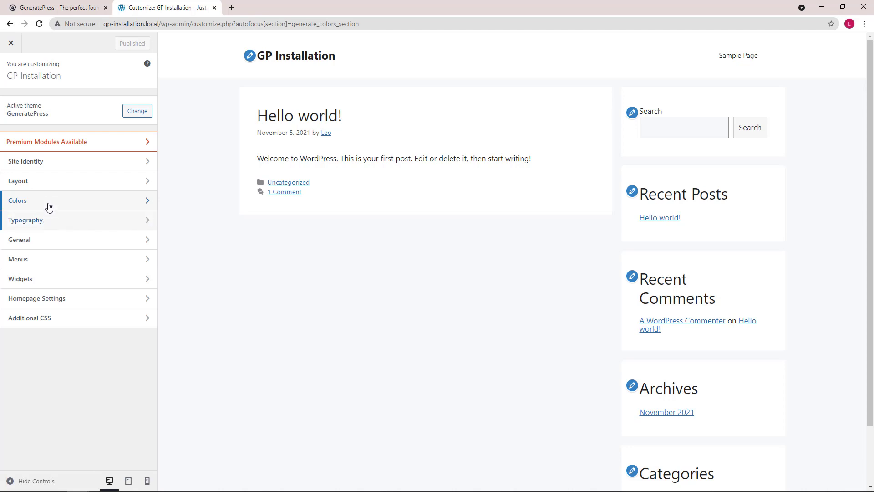
left_click(10, 42)
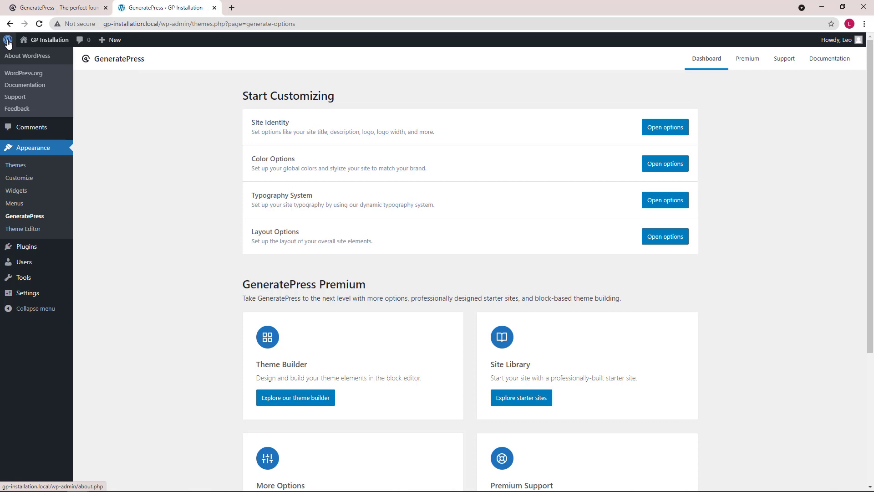
Step: Log in to the GeneratePress account, download the GP Premium zip, and return to WordPress
left_click(41, 8)
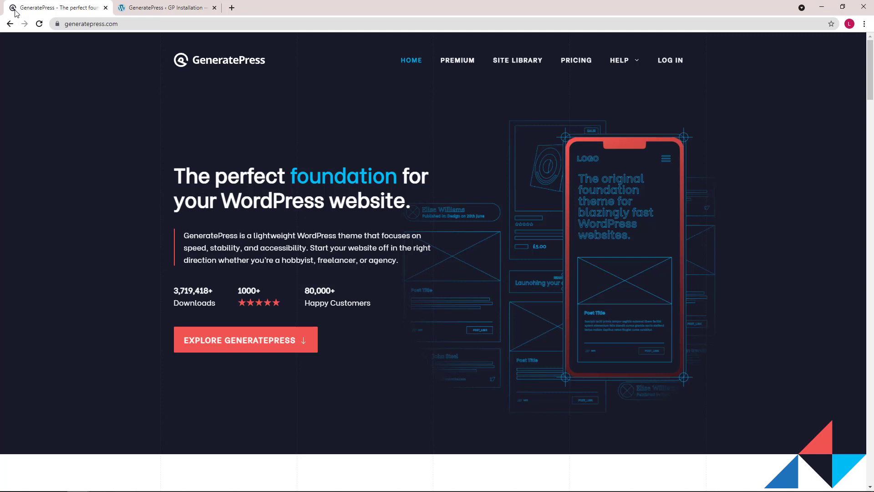
left_click(668, 63)
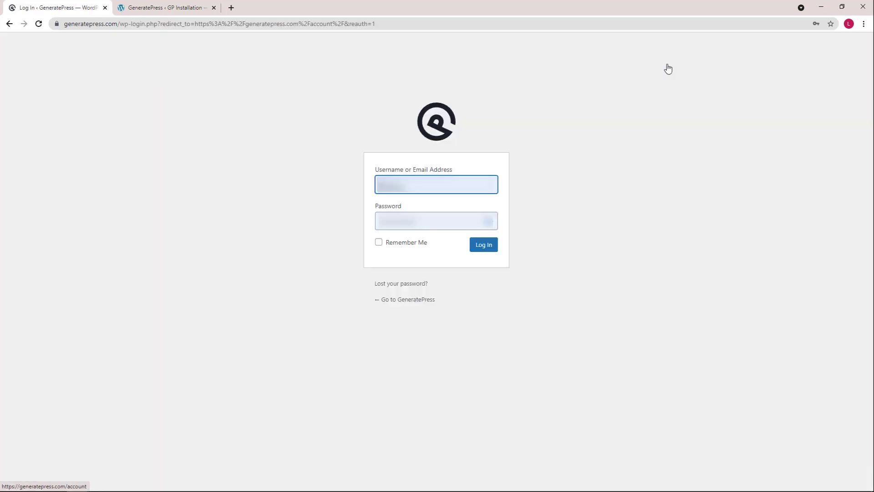
left_click(484, 245)
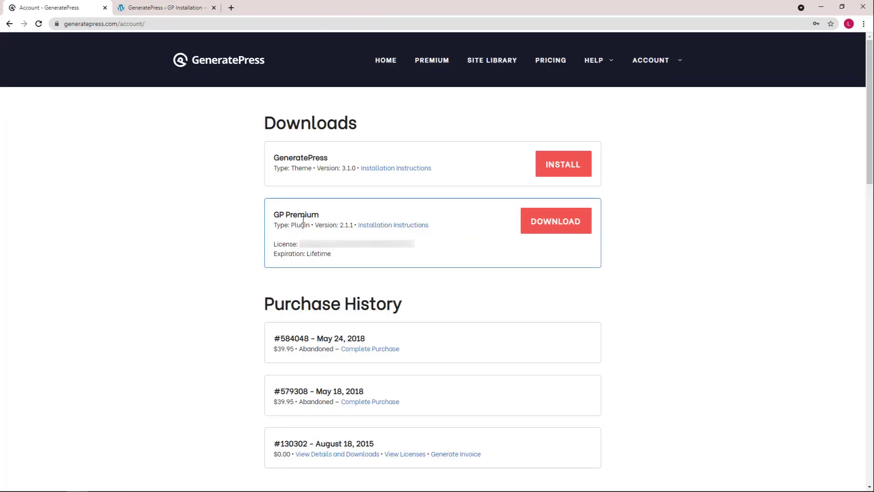
left_click(552, 224)
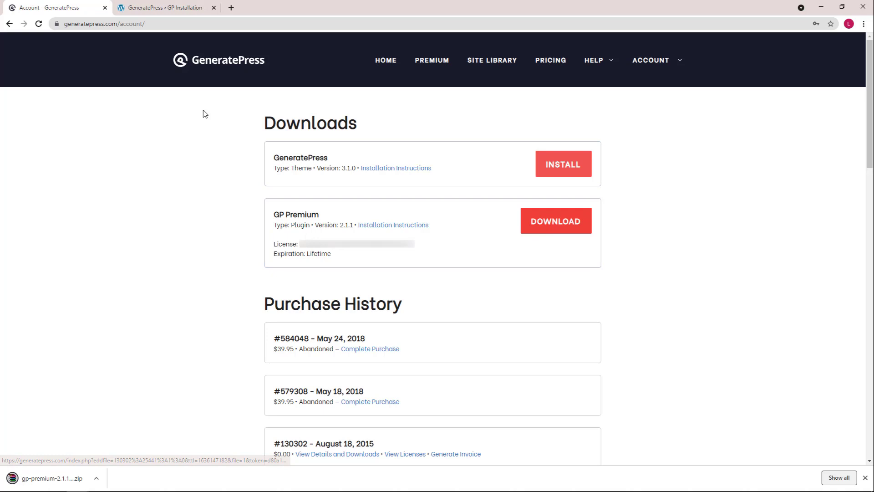
left_click(122, 12)
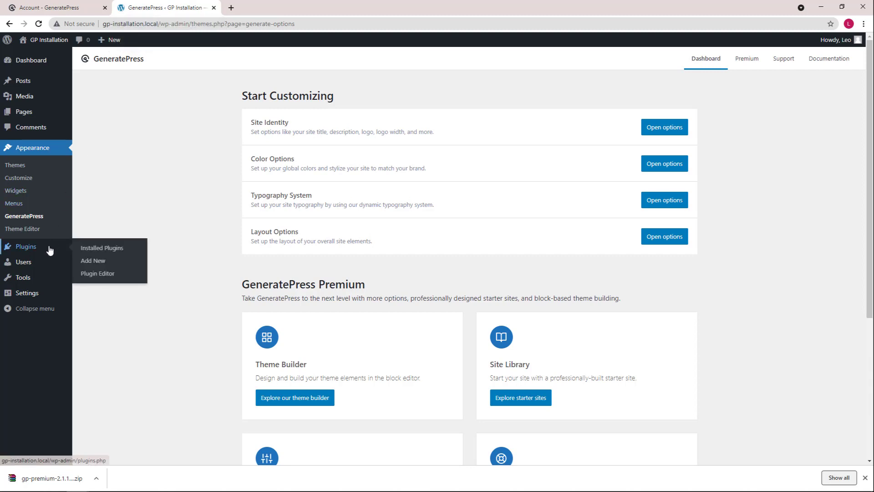
Step: Upload and install the GP Premium plugin from gp-premium-2.1.1.zip
left_click(26, 246)
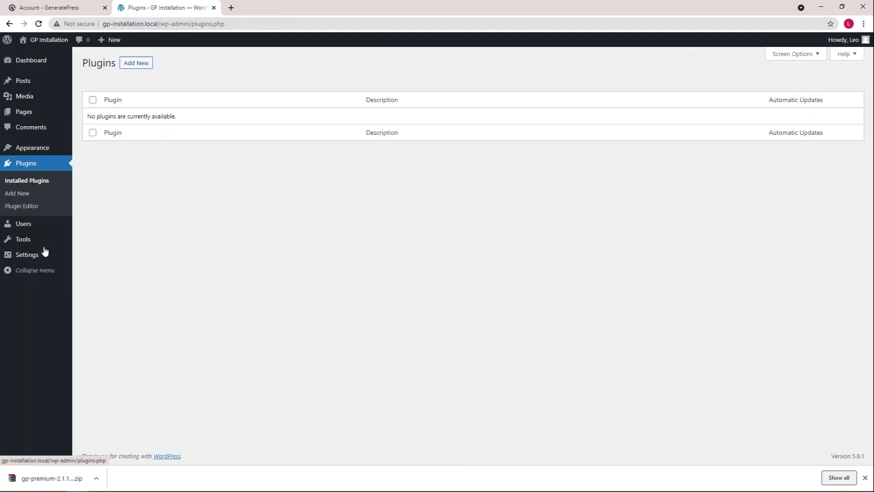
left_click(137, 63)
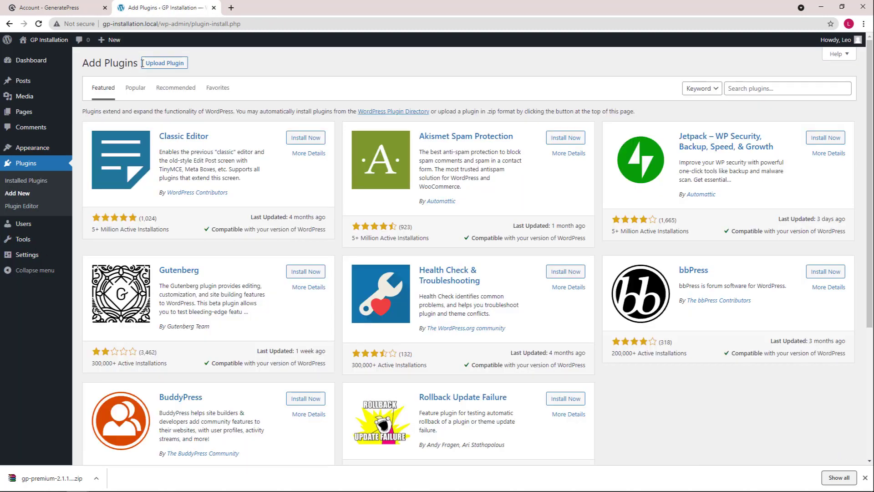
left_click(162, 66)
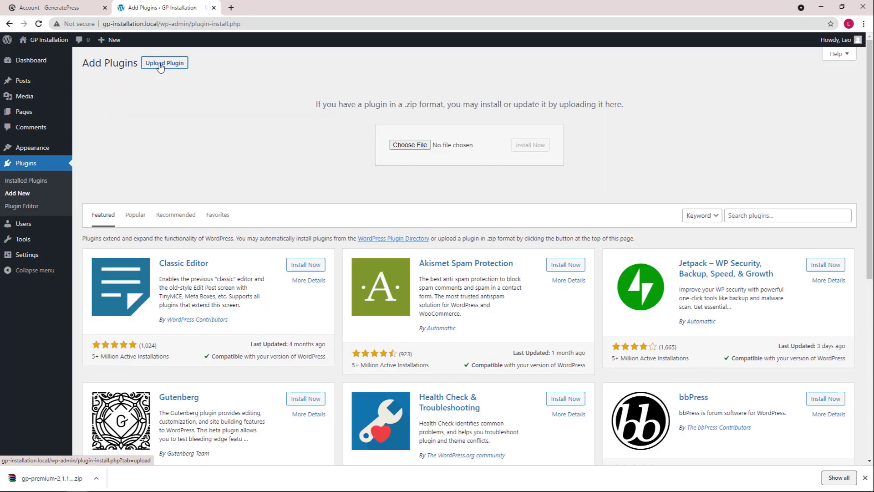
left_click(406, 146)
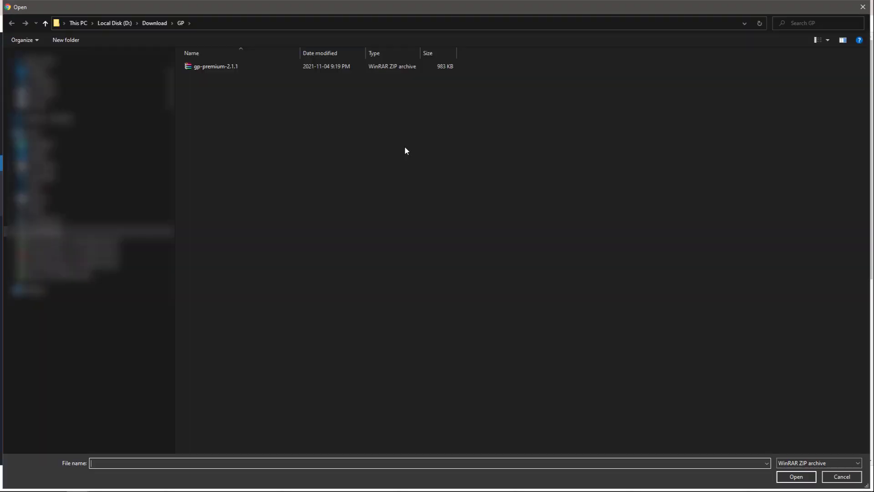
double_click(217, 67)
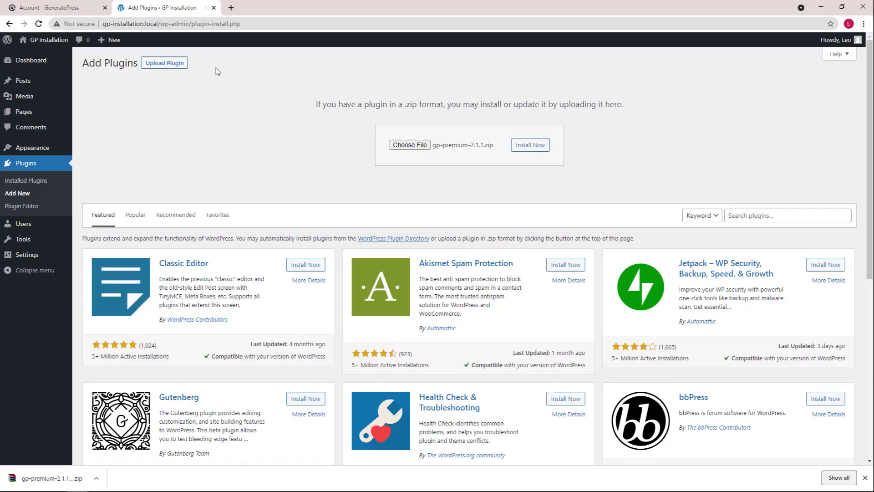
left_click(531, 146)
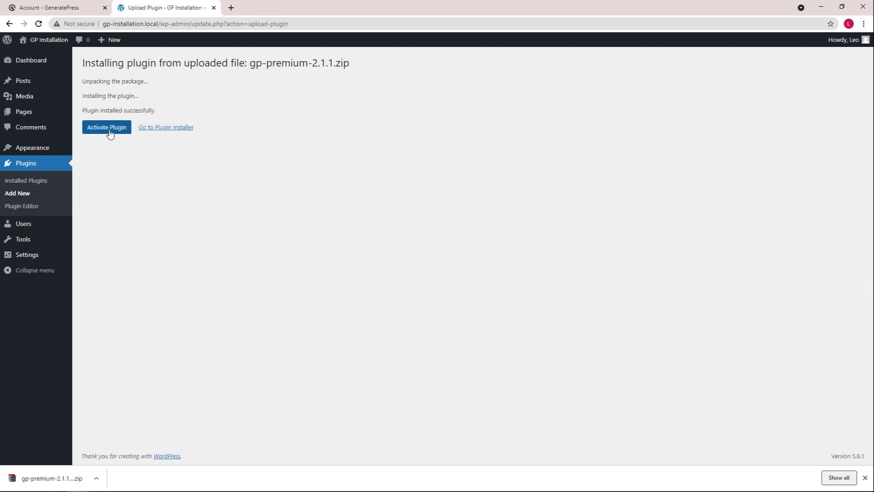
Step: Activate GP Premium, view its Appearance > GeneratePress page, then return to the account page
left_click(107, 128)
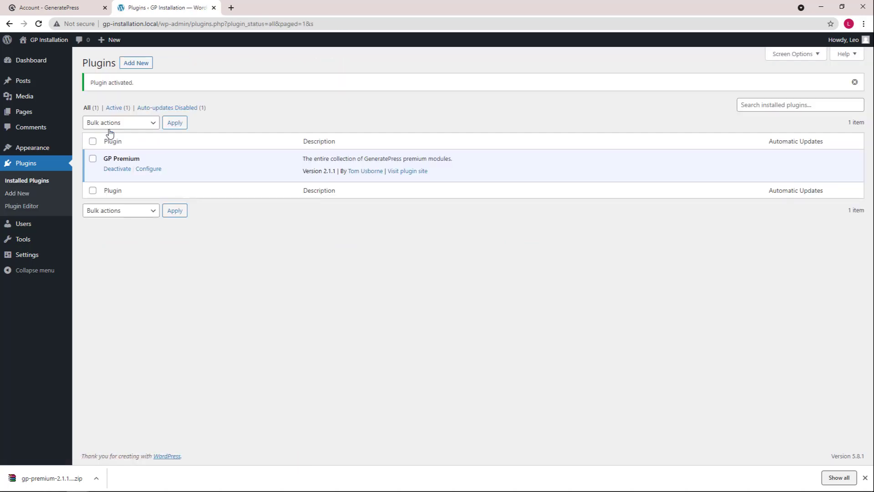
mouse_move(32, 148)
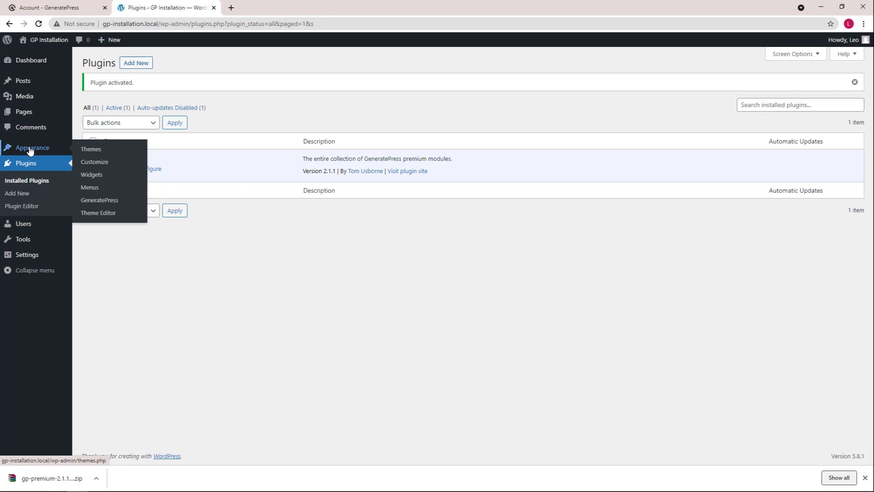
left_click(99, 201)
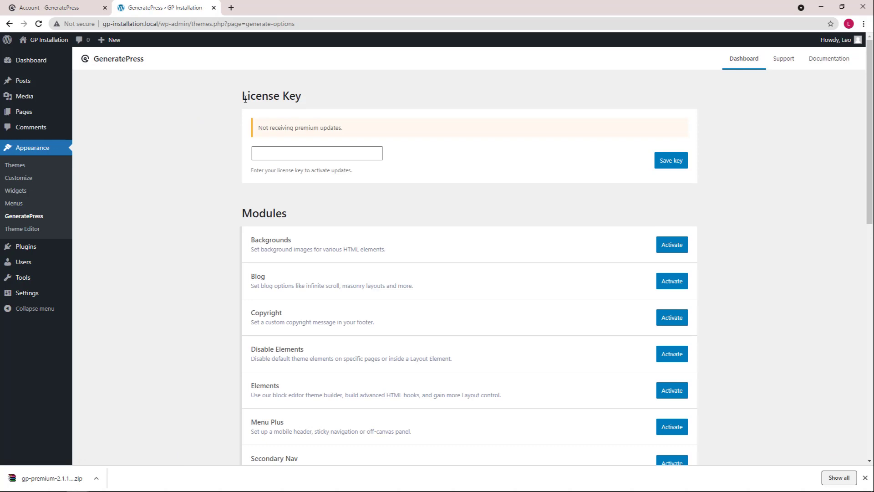
left_click(41, 8)
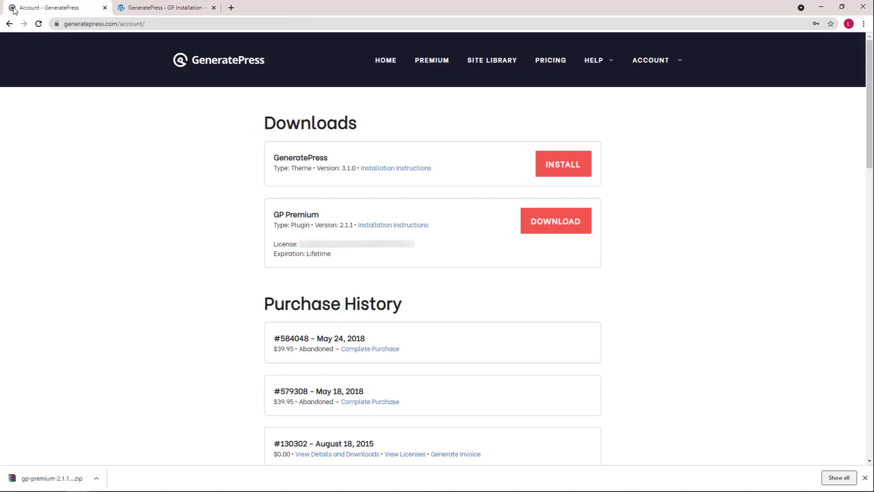
Step: Select the GP Premium license key on the account downloads page and copy it
double_click(370, 245)
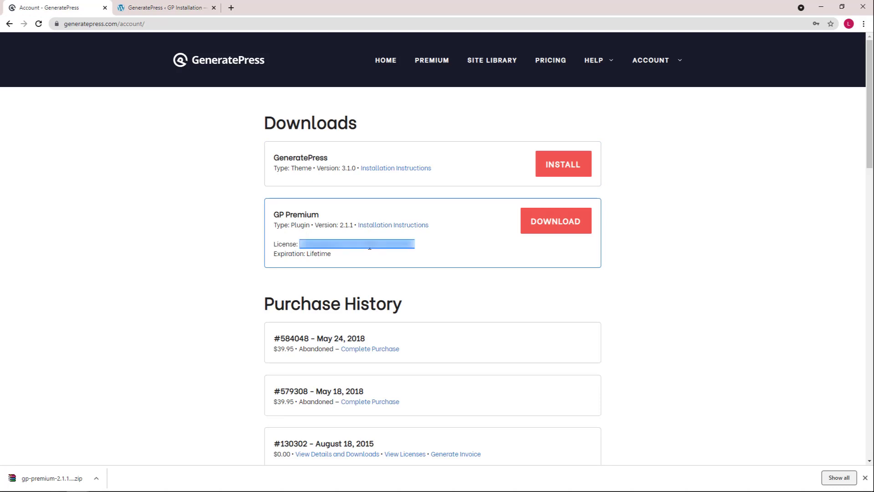
right_click(370, 246)
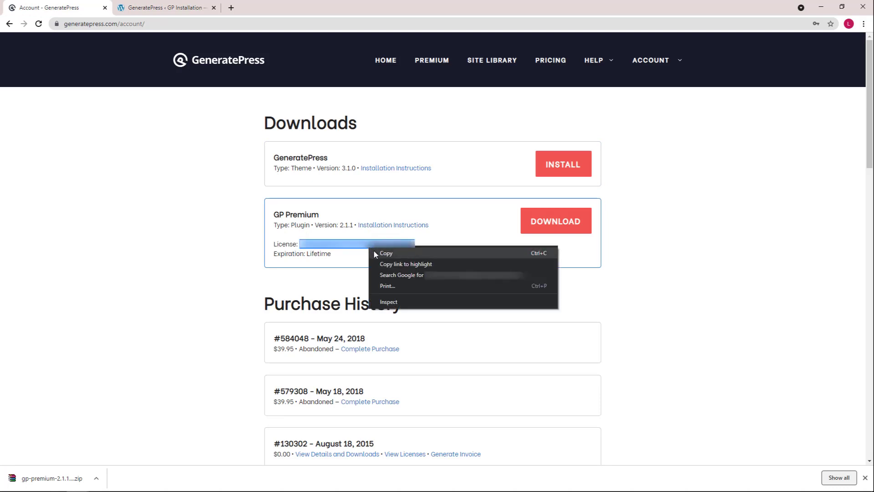
left_click(386, 253)
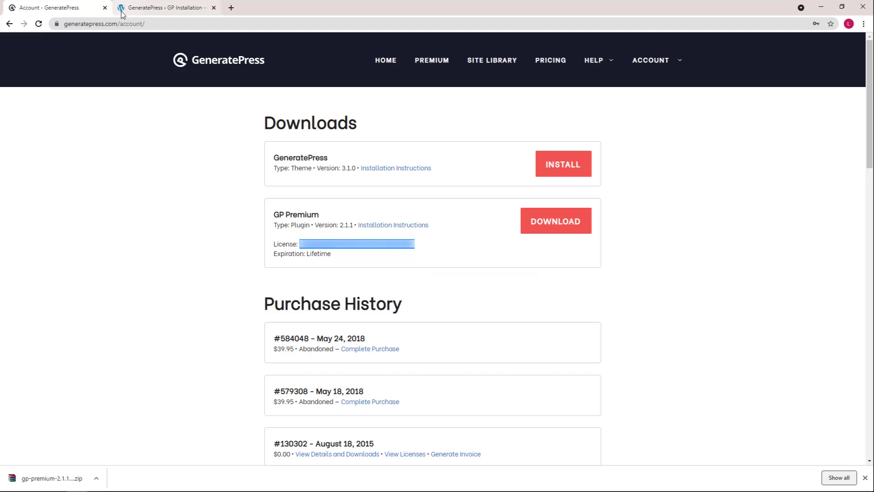
Step: Paste the copied license key into the GP Premium field and save it, confirming premium updates
left_click(164, 7)
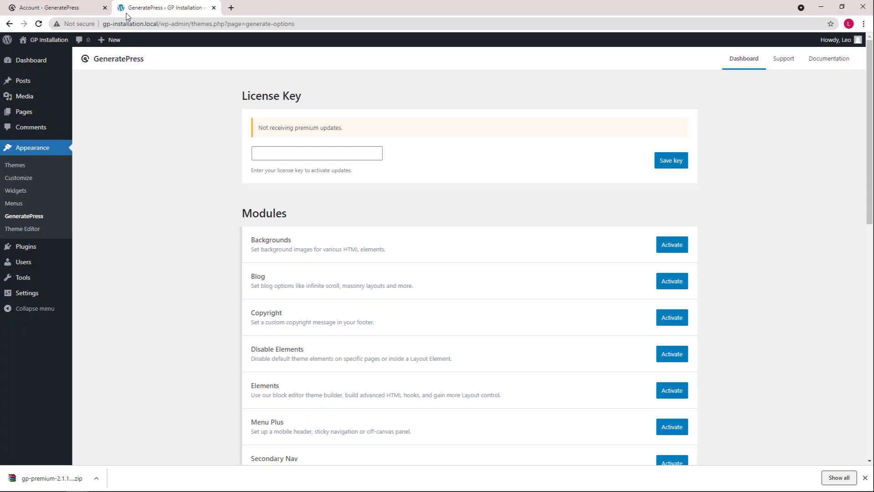
right_click(299, 153)
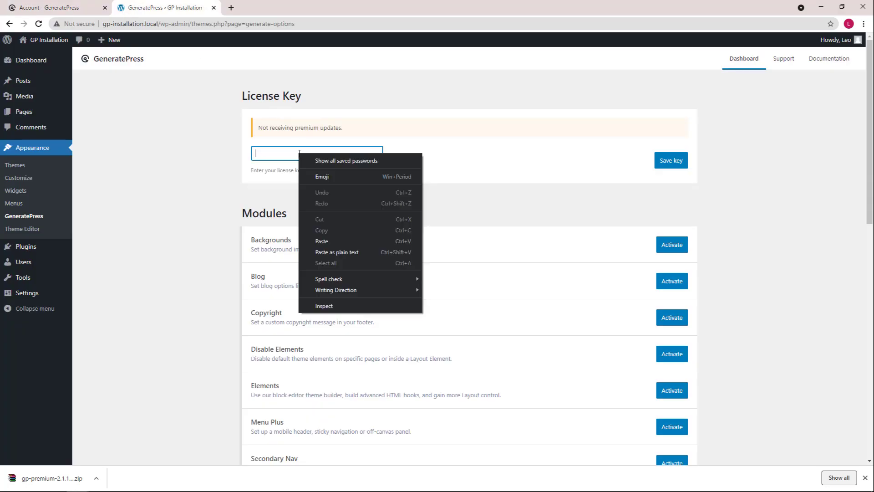
left_click(330, 240)
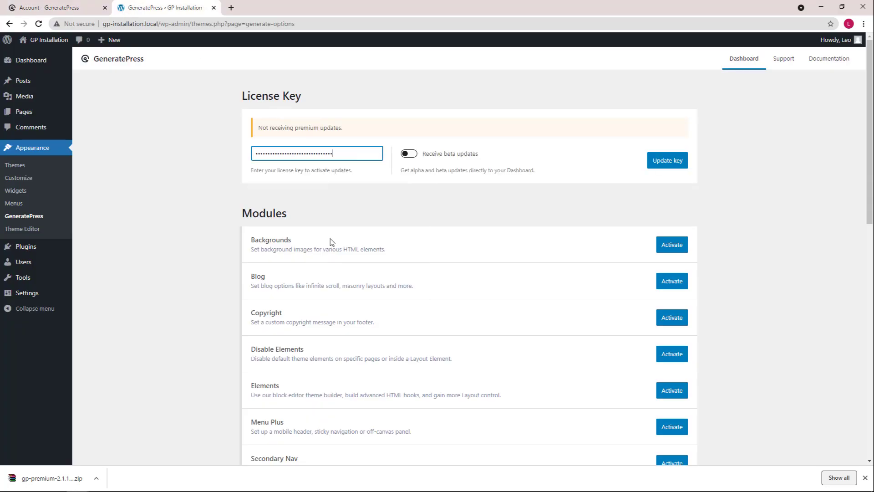
left_click(663, 164)
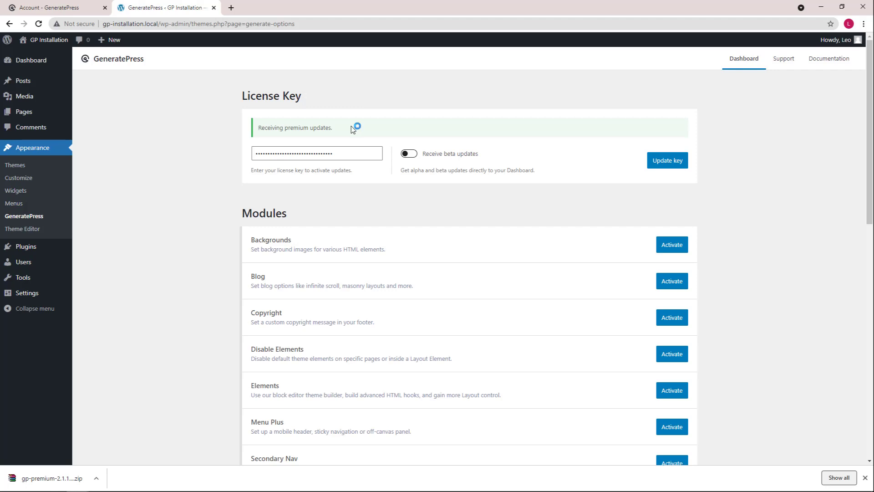
left_click_drag(332, 129, 258, 131)
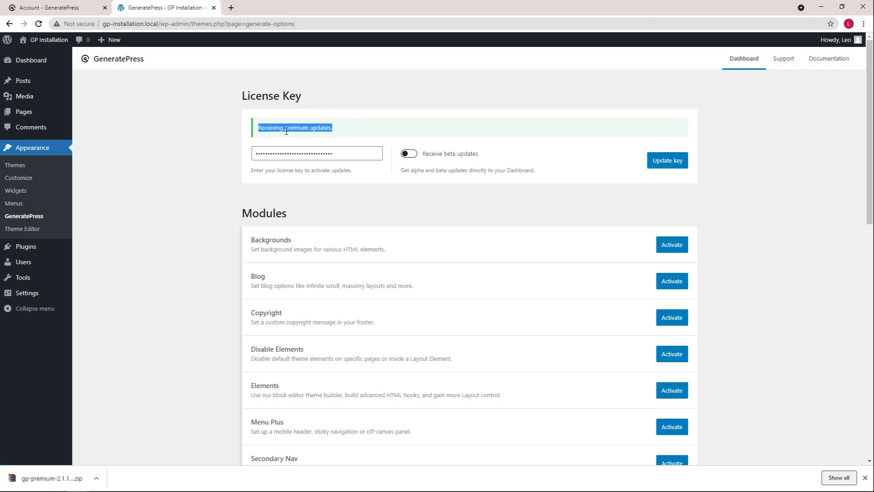
left_click(336, 130)
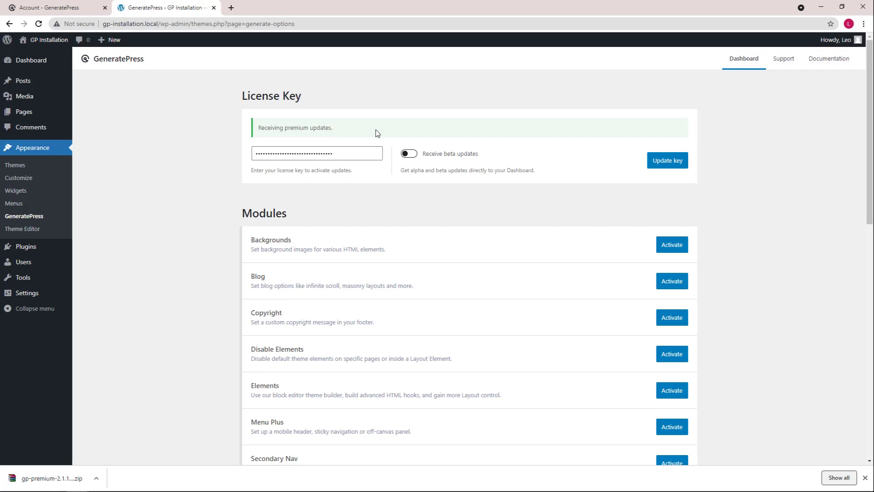
left_click(410, 155)
left_click(414, 156)
scroll(413, 157, "down", 2)
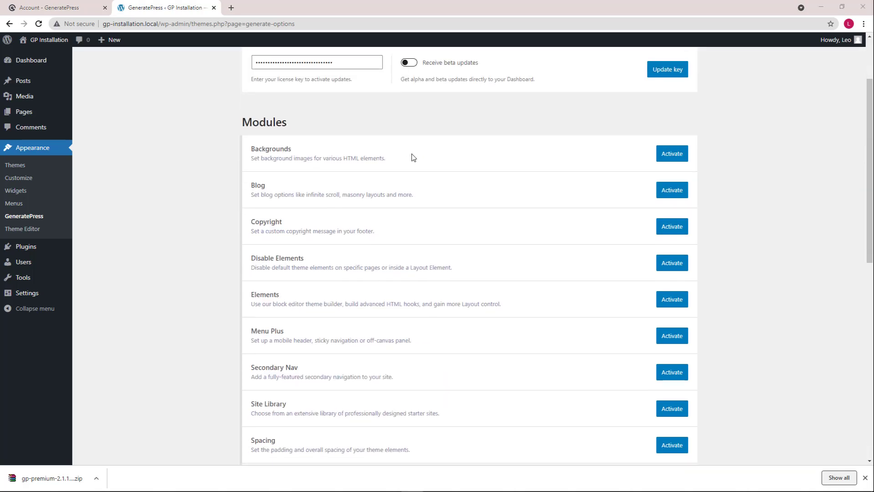
scroll(412, 158, "down", 1)
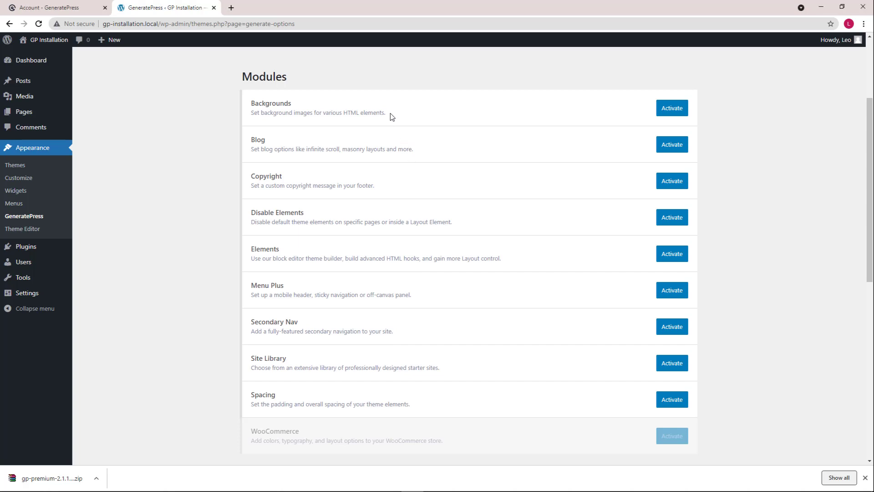
left_click_drag(386, 113, 251, 112)
left_click(371, 143)
scroll(525, 327, "up", 5)
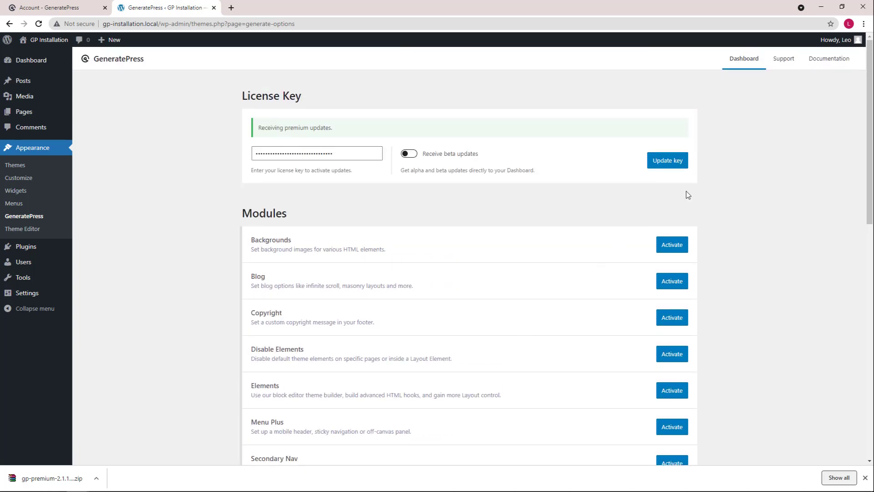
Step: Open the Pro Modules documentation articles in a new tab, then return to the WordPress modules list
left_click(813, 61)
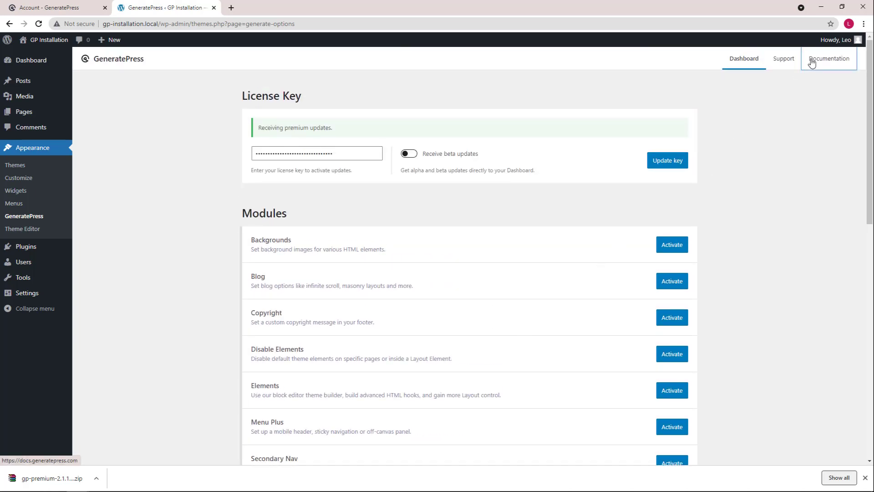
left_click(270, 8)
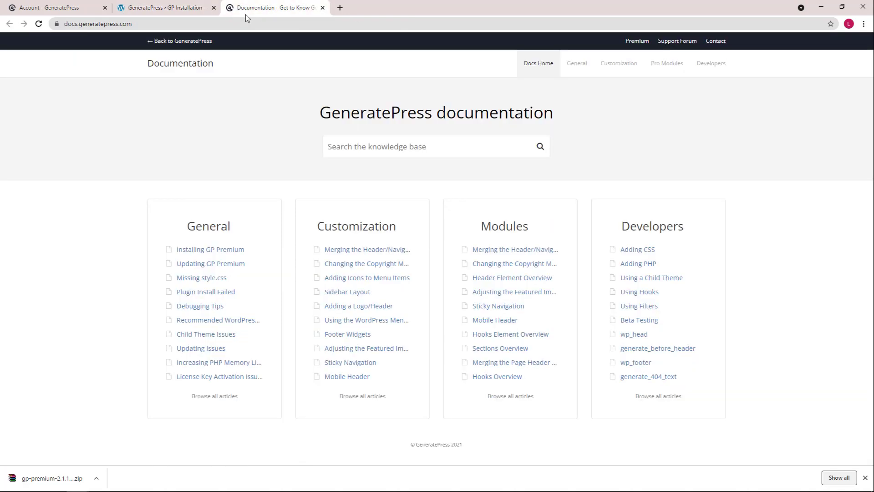
left_click(504, 227)
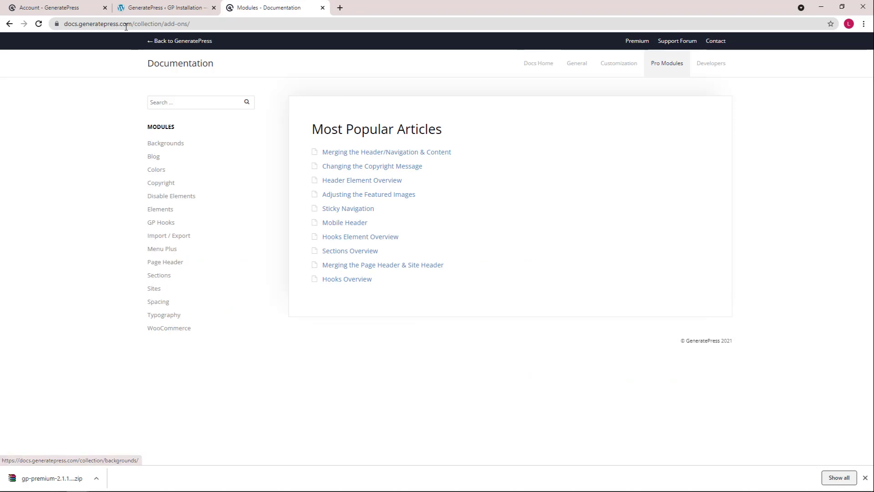
left_click(165, 8)
scroll(192, 155, "down", 2)
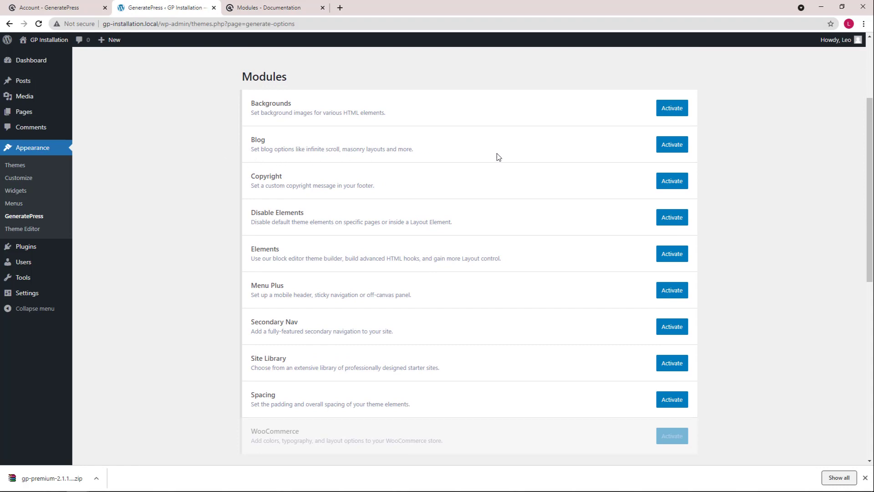
Step: Activate Backgrounds, Copyright, Disable Elements, Blog, Elements, Menu Plus, Secondary Nav, Site Library and Spacing modules
left_click(671, 108)
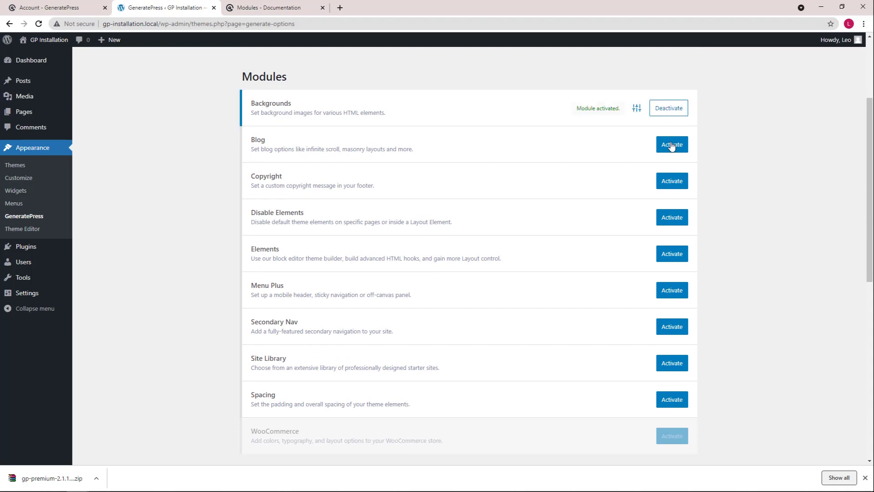
left_click(671, 181)
left_click(671, 218)
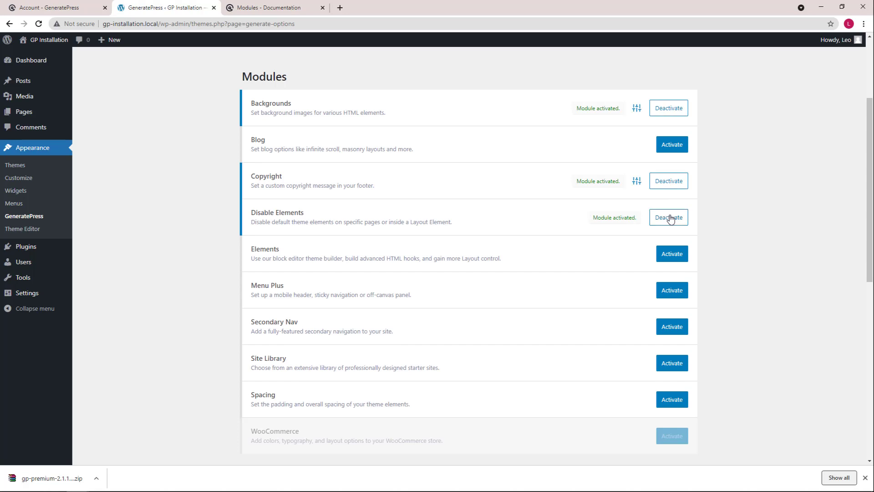
left_click(671, 144)
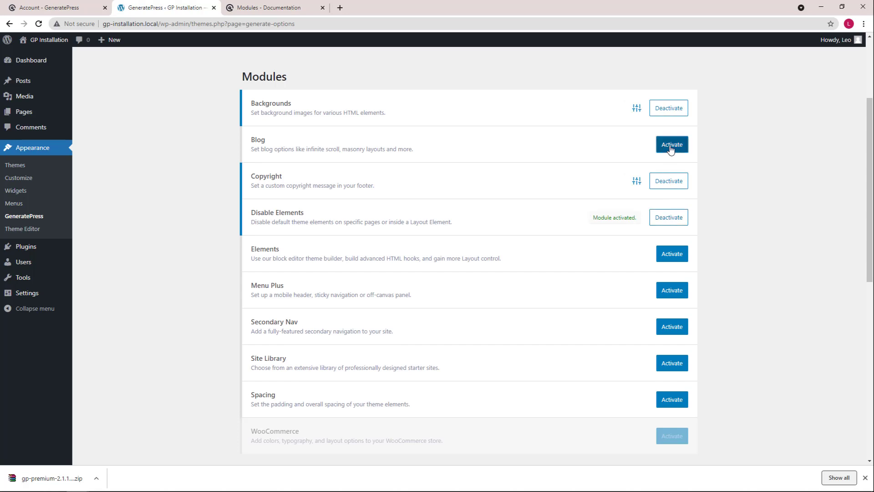
left_click(671, 253)
left_click(671, 289)
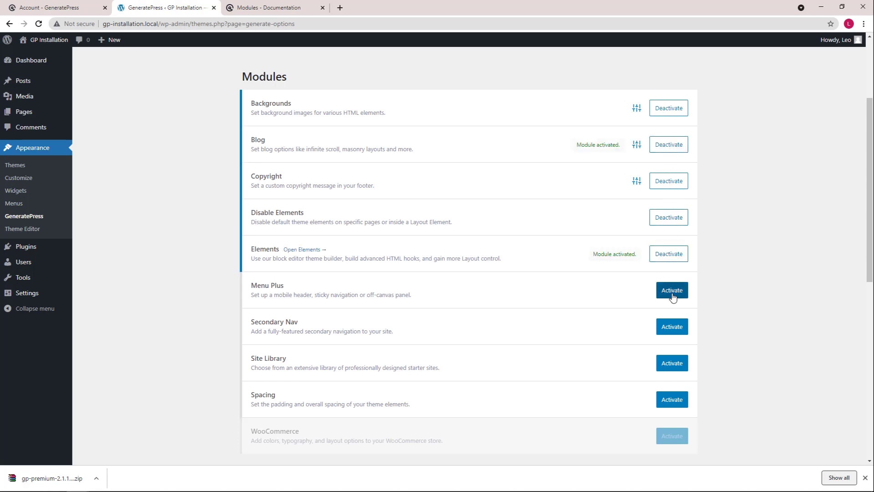
left_click(671, 326)
left_click(671, 363)
left_click(672, 398)
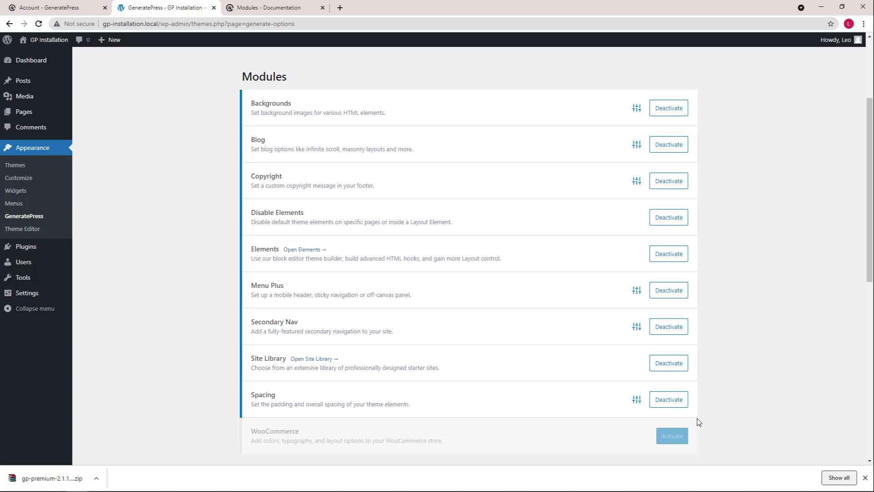
Step: Switch off the Copyright and Menu Plus module rows, leaving the remaining modules active
left_click(668, 182)
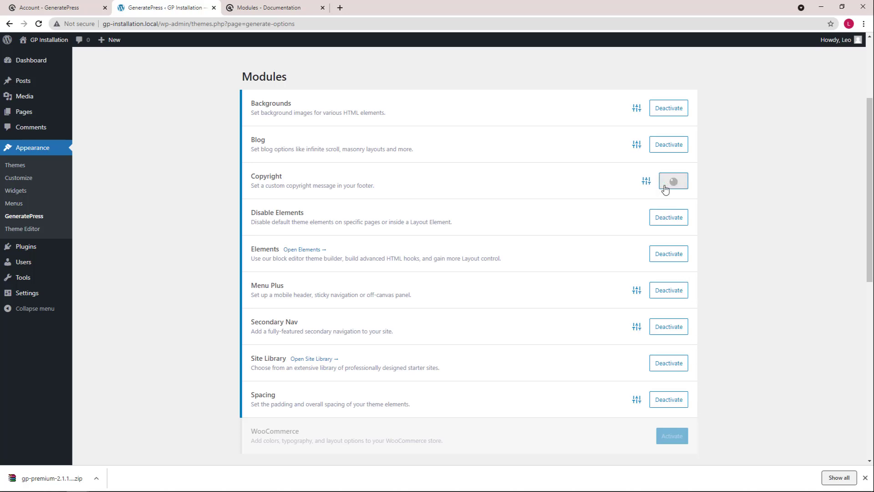
left_click(669, 290)
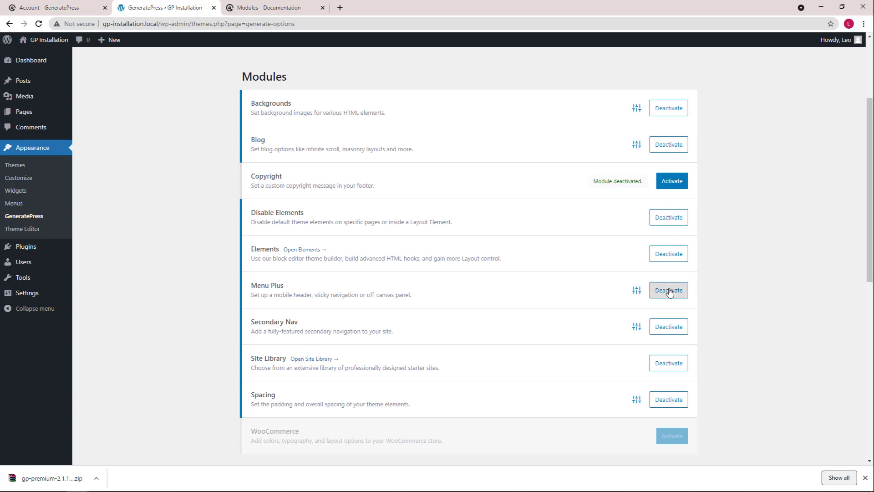